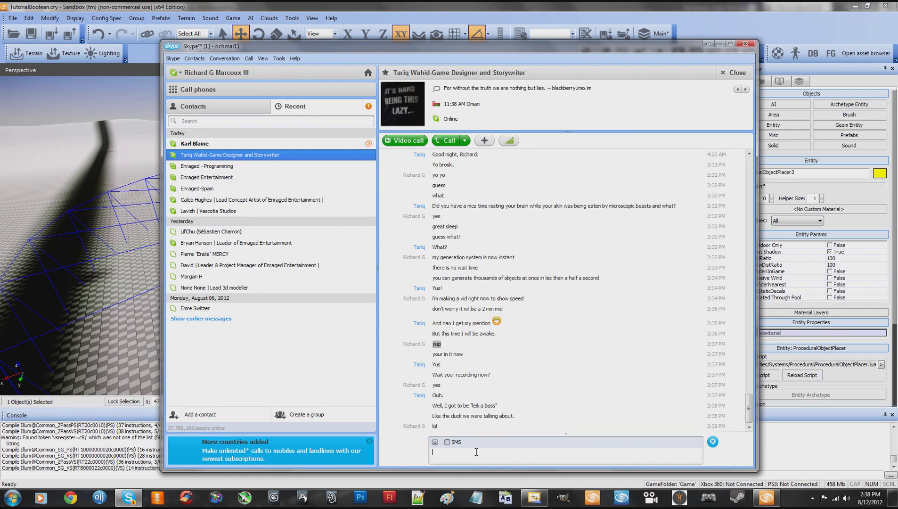
Switch to the Sandbox editor and expand the Procedural properties of the selected object placer entity.
click(431, 3)
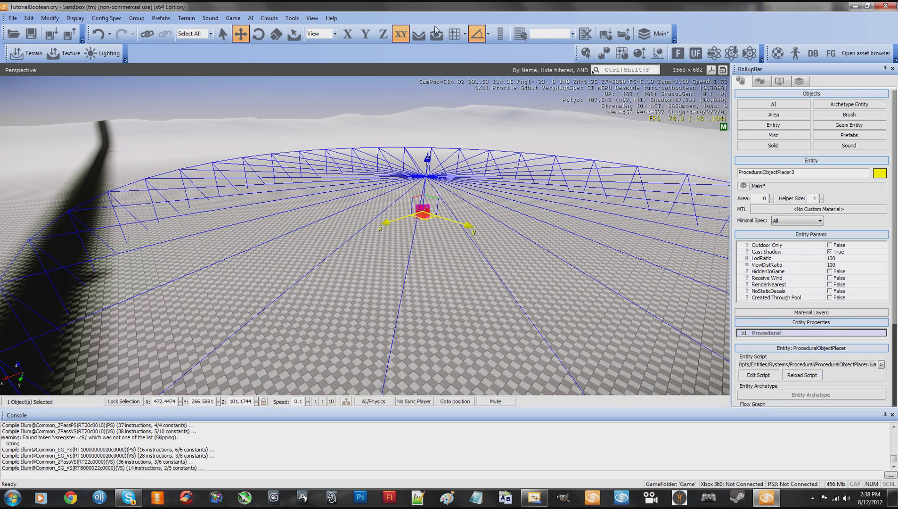
key(s)
mouse_move(473, 283)
right_down()
mouse_move(487, 278)
mouse_move(473, 283)
right_up()
key(s)
key(w)
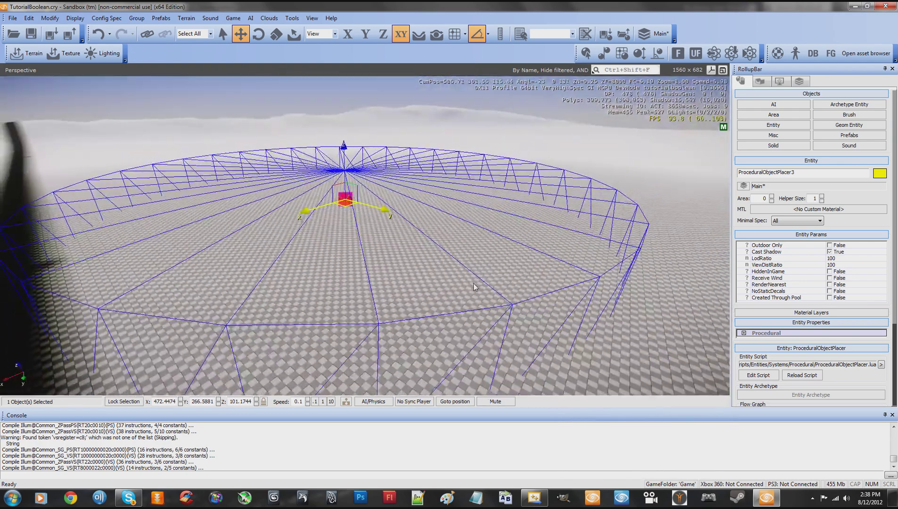
click(744, 333)
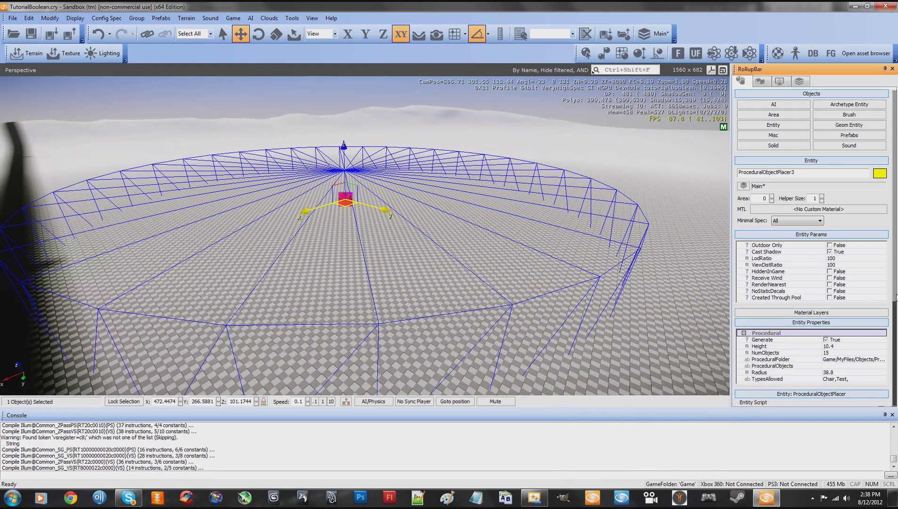
scroll(897, 335, down, 2)
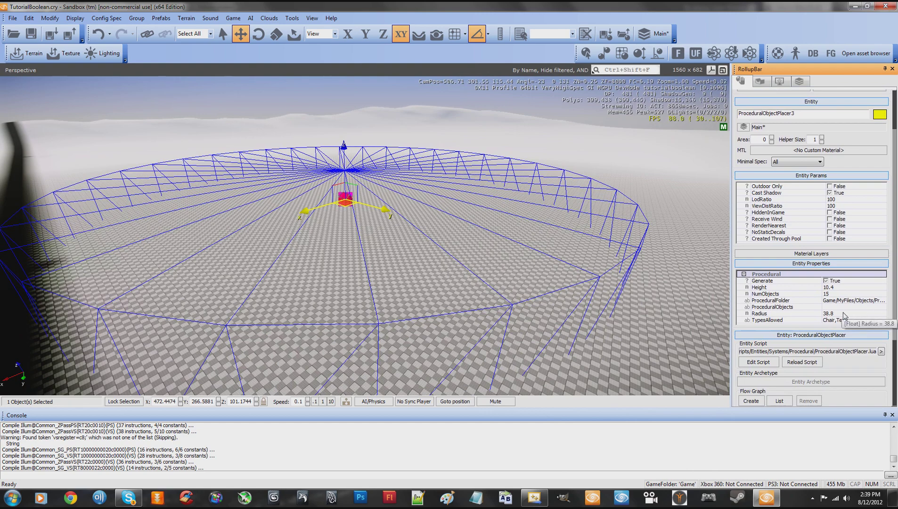
Set the object placer's NumObjects property to 1000.
click(839, 287)
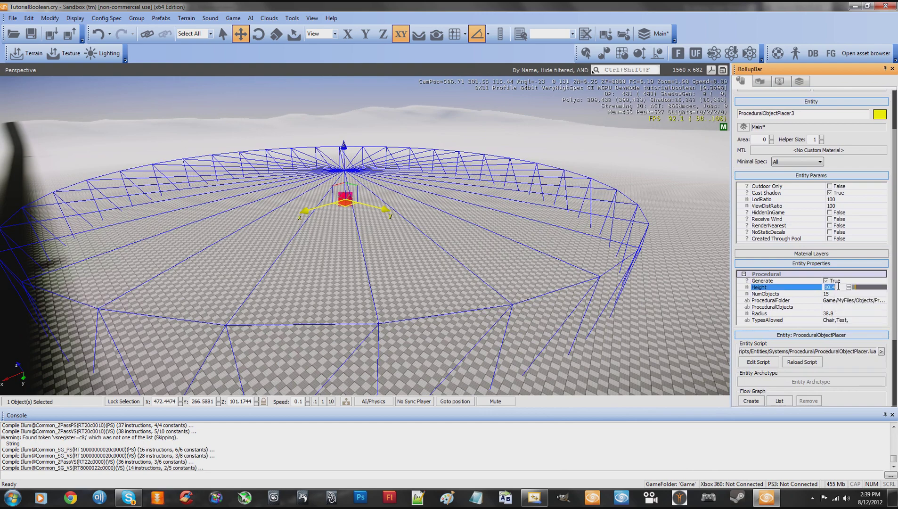
right_drag(575, 287, 576, 289)
key(s)
key(s)
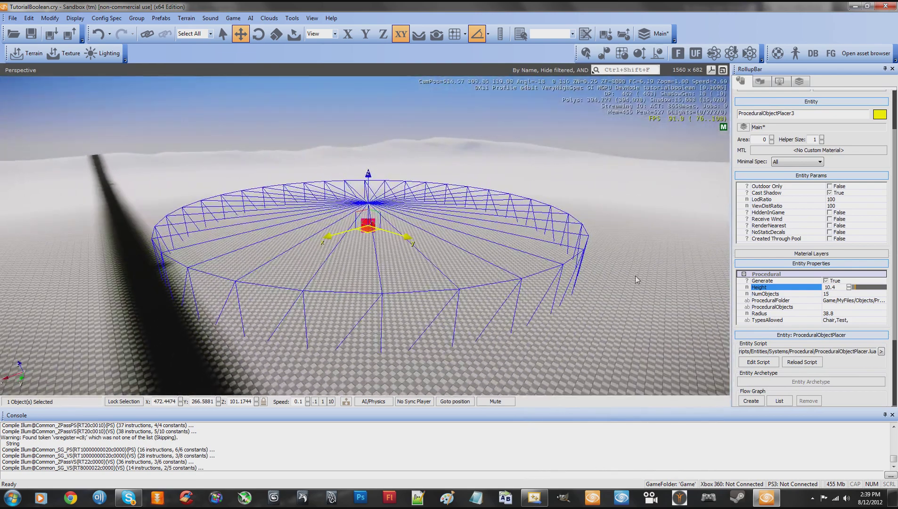
click(835, 293)
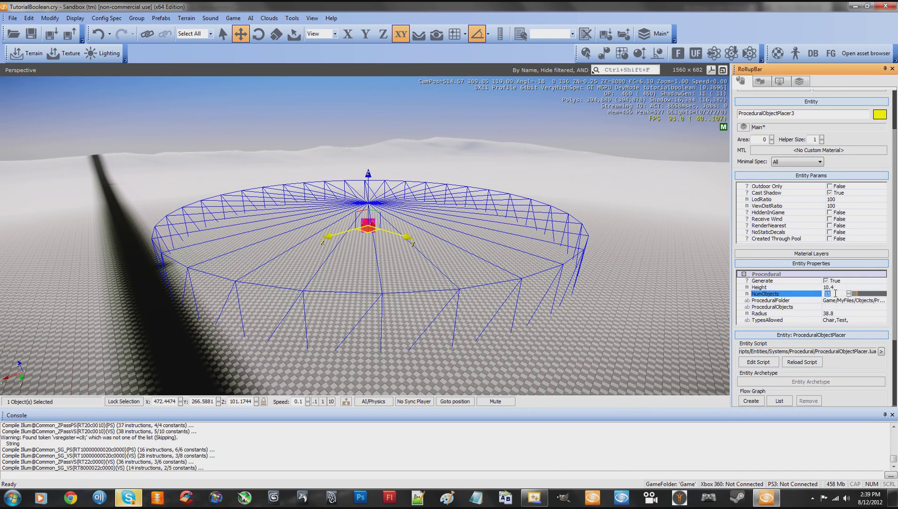
text(1000)
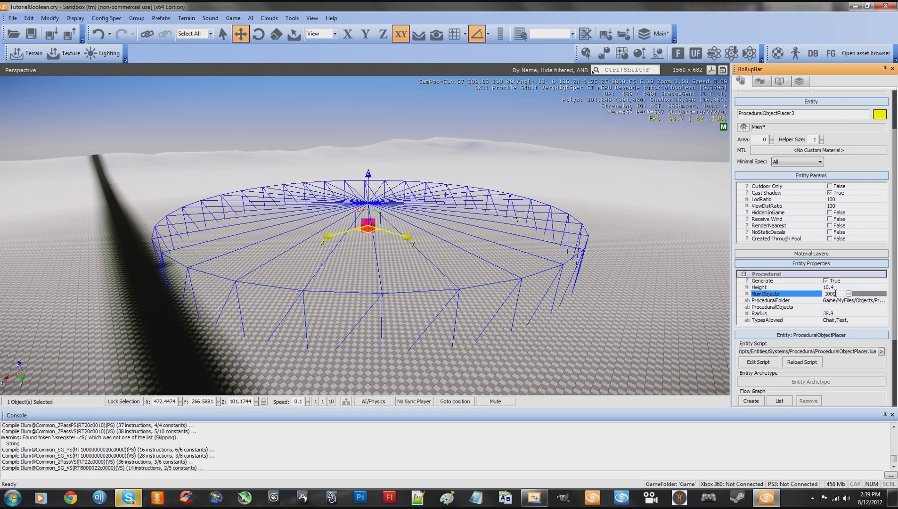
Turn off the placer's Generate property and reload its entity script.
click(826, 281)
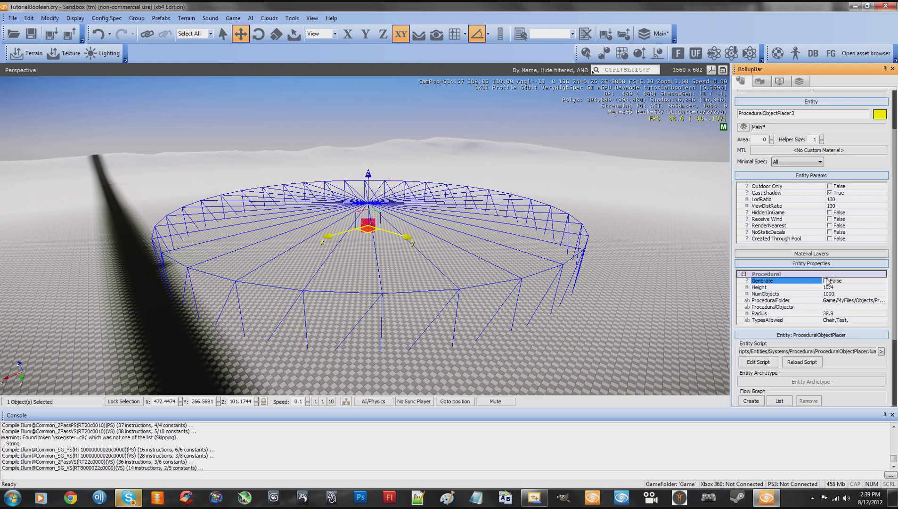
click(802, 361)
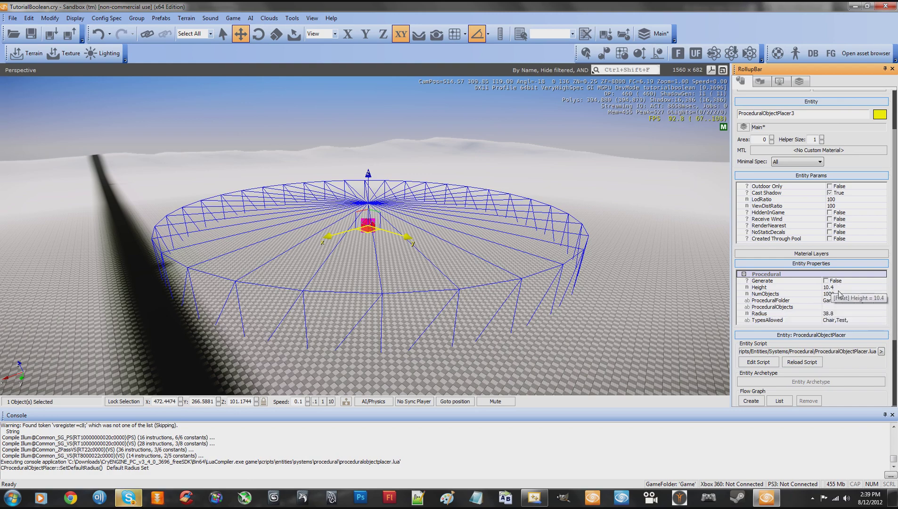
right_drag(613, 277, 653, 282)
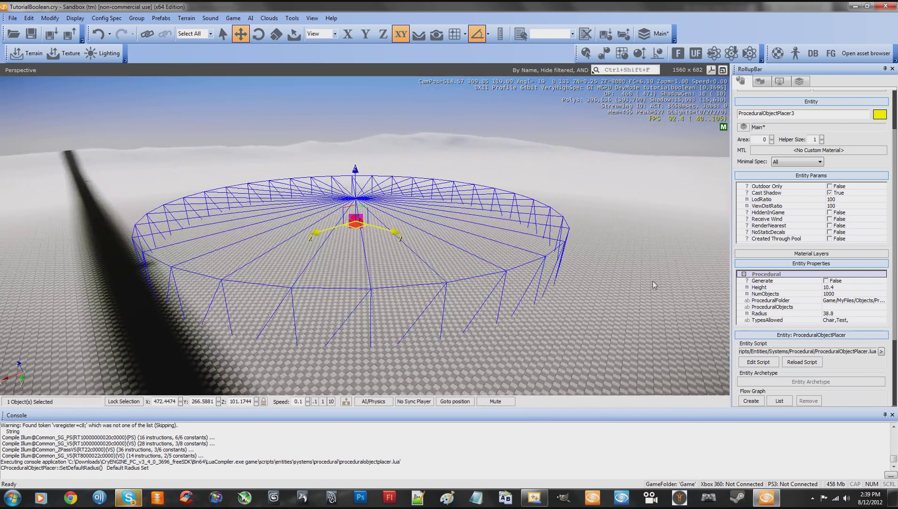
Turn on the placer's Generate property and reload its entity script to scatter 1000 objects inside its radius.
click(826, 281)
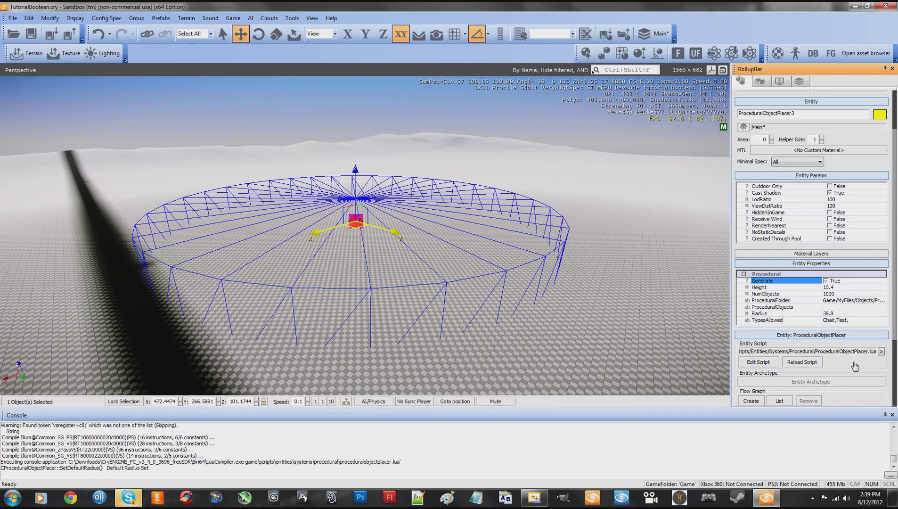
click(820, 362)
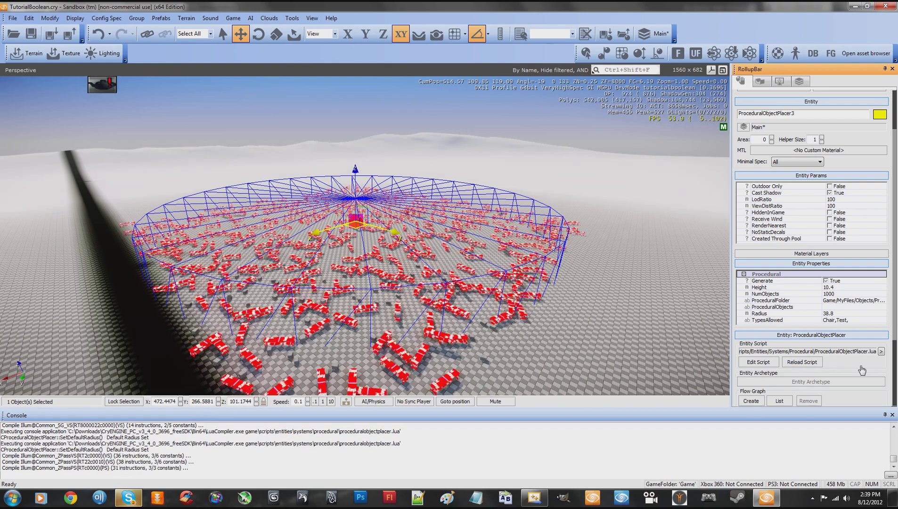
right_drag(399, 229, 413, 218)
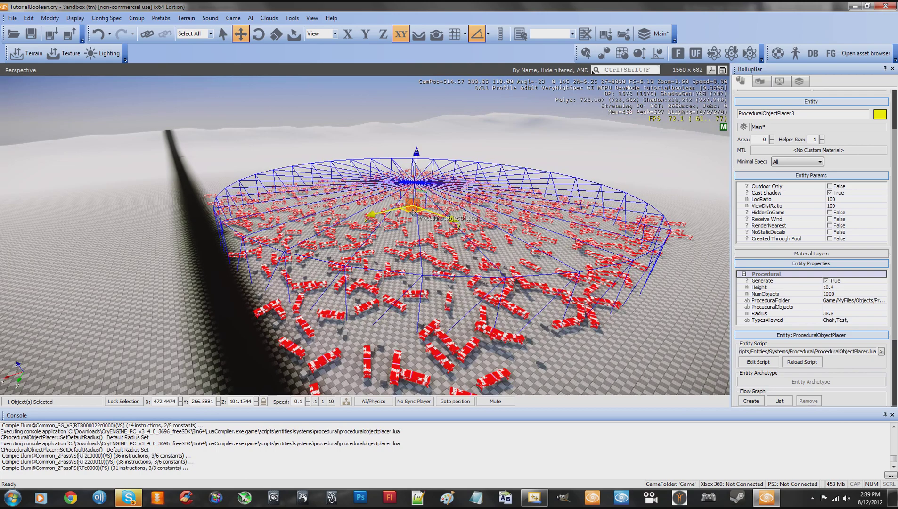
Move the object placer across the dark strip onto empty terrain at about X 561.6, Y 273.5.
drag(413, 209, 48, 206)
right_drag(292, 233, 287, 233)
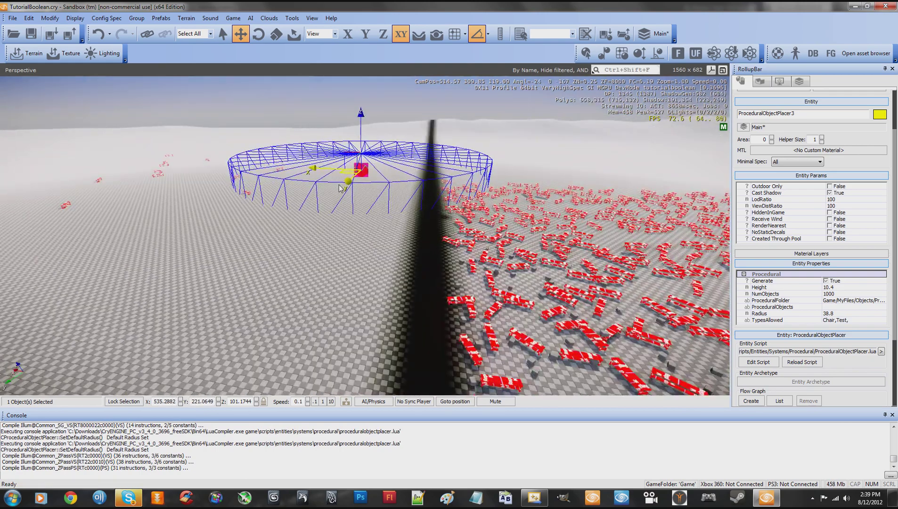
drag(343, 171, 316, 266)
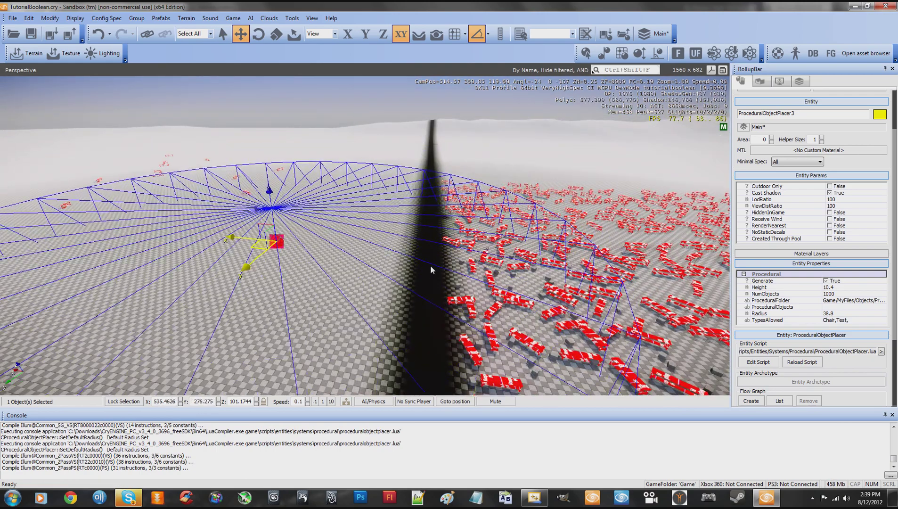
right_drag(431, 265, 430, 269)
key(w)
key(w)
key(d)
key(w)
key(s)
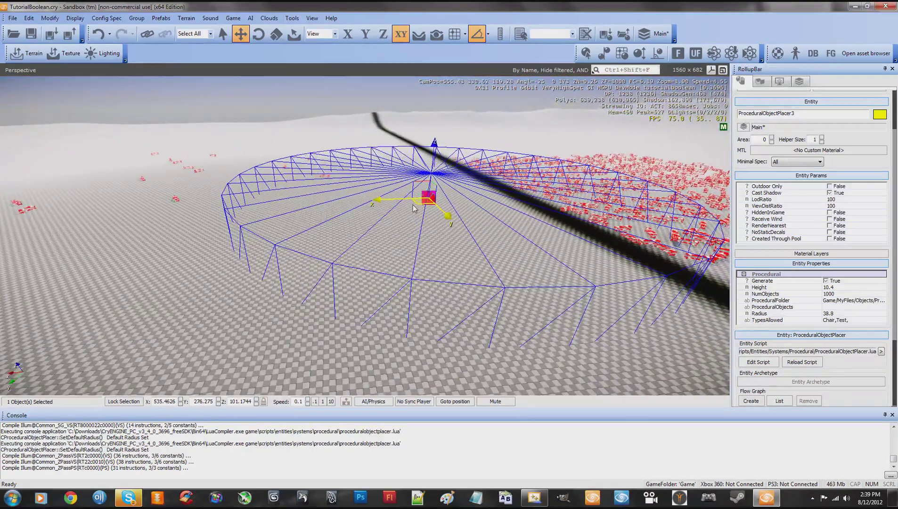
drag(430, 203, 306, 202)
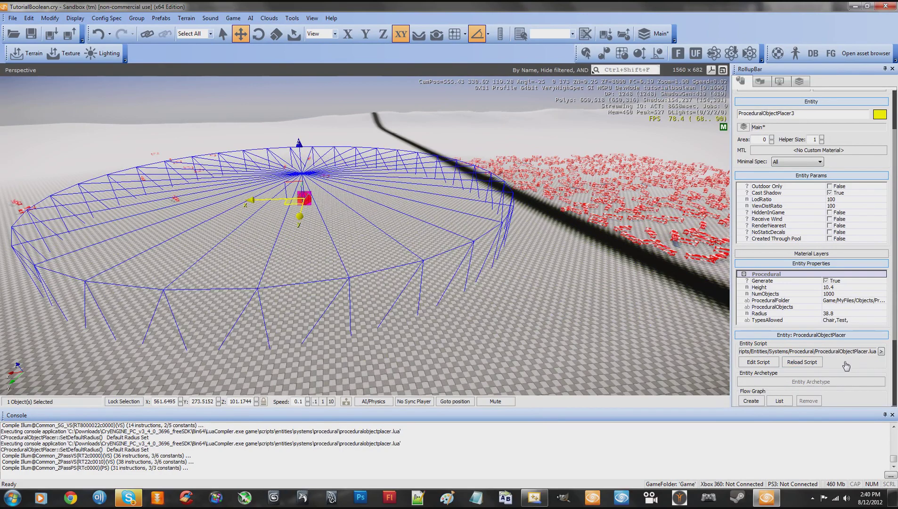
Reload the entity script to generate another 1000 objects at the placer's current location.
click(802, 362)
right_drag(576, 353, 576, 353)
key(a)
key(w)
key(w)
key(s)
key(s)
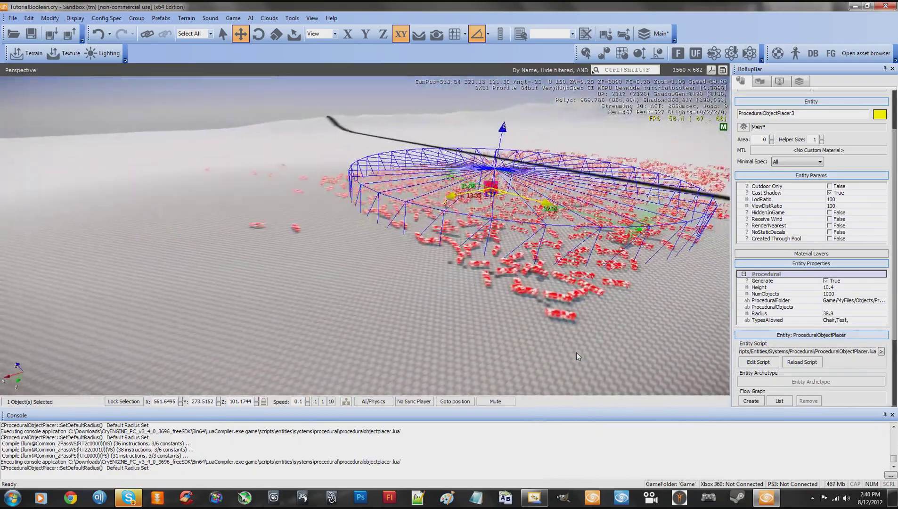
Move the object placer clear of the second batch of objects, to about X 652.4, Y 247.4.
drag(493, 201, 85, 229)
key(w)
key(a)
right_drag(307, 281, 312, 282)
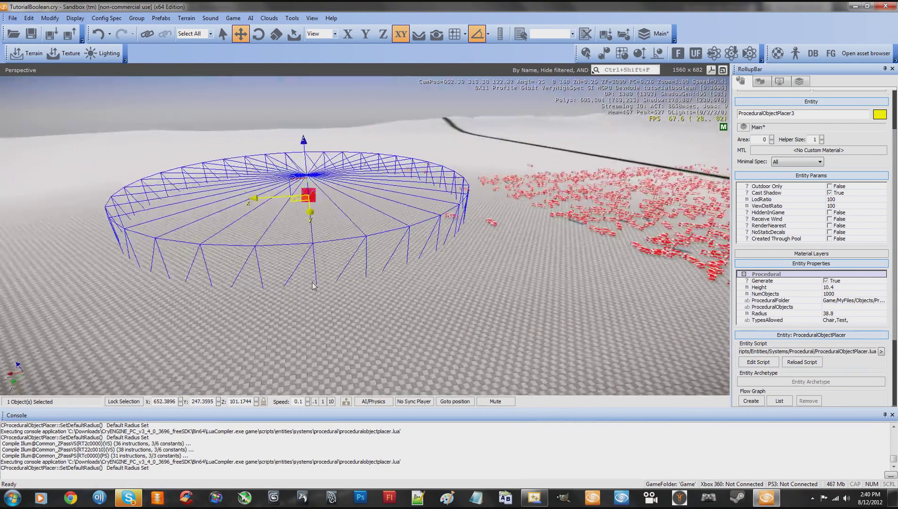
Set NumObjects to 20000 and reload the entity script to generate the objects.
click(851, 294)
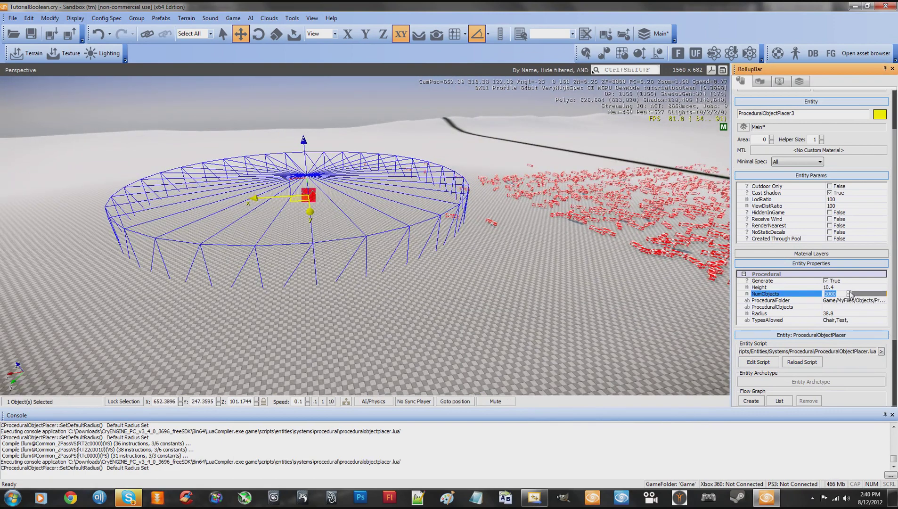
text(20000)
scroll(897, 308, down, 1)
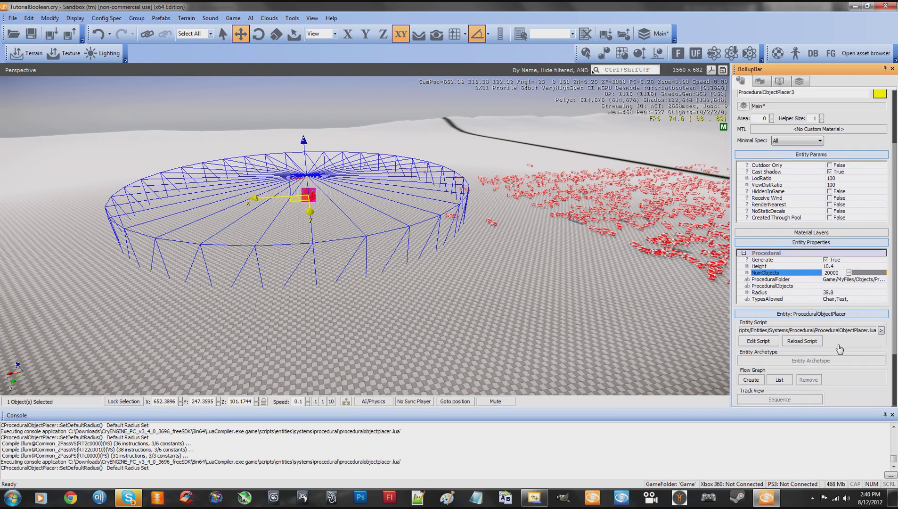
click(817, 341)
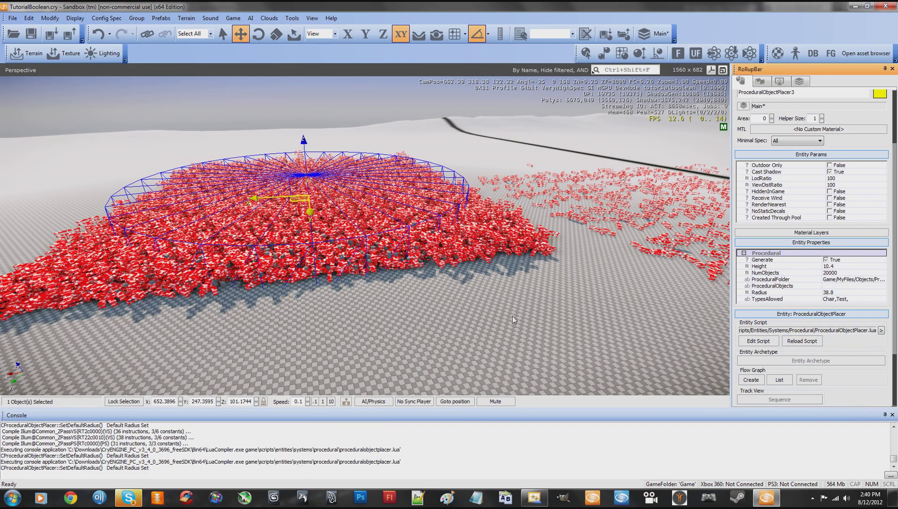
Move the object placer away from the dense pile onto empty terrain at about X 742.9, Y 218.2.
mouse_move(512, 315)
right_down()
mouse_move(502, 312)
mouse_move(512, 316)
right_up()
key(w)
key(a)
key(s)
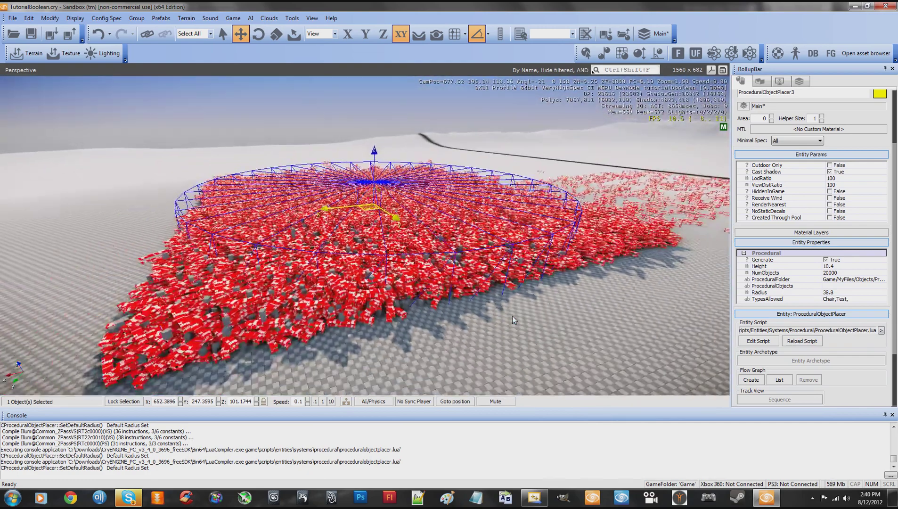
scroll(512, 316, down, 5)
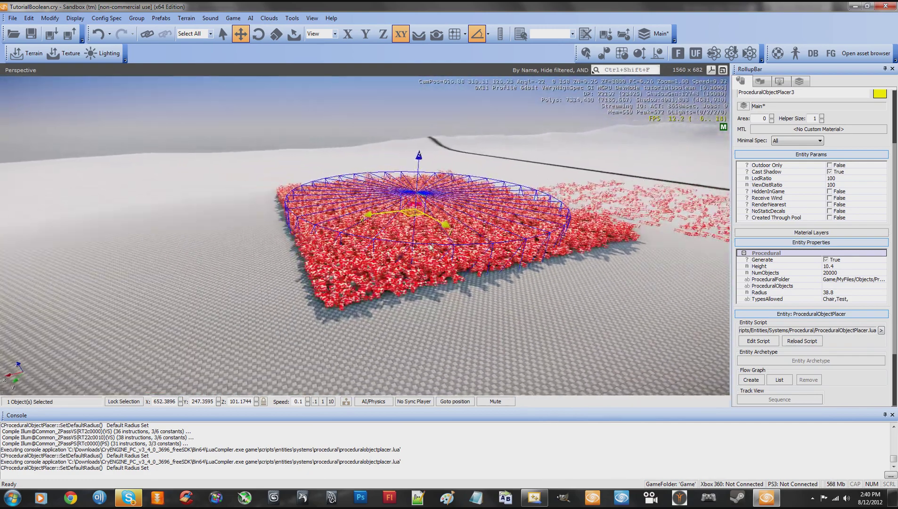
drag(412, 215, 91, 228)
right_drag(201, 273, 202, 273)
key(a)
key(w)
key(s)
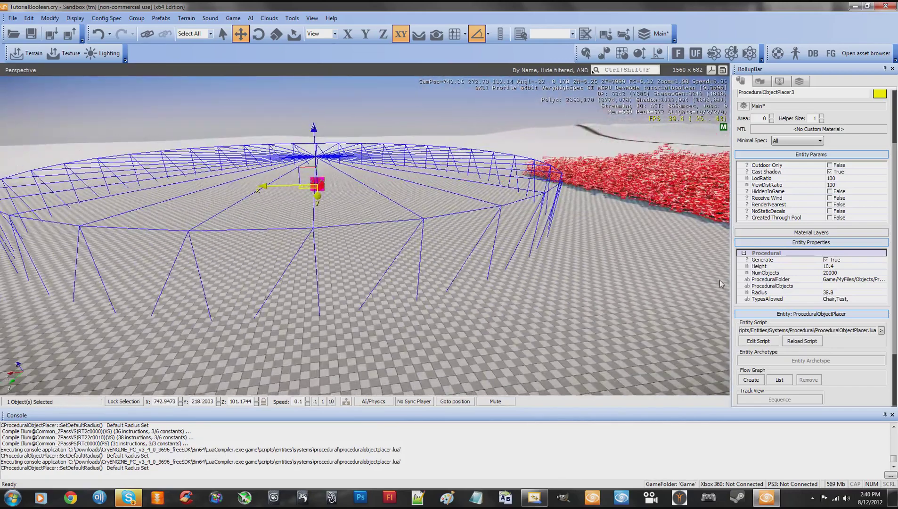
Set NumObjects to 10 and reload the entity script to generate a sparse set of objects.
click(843, 272)
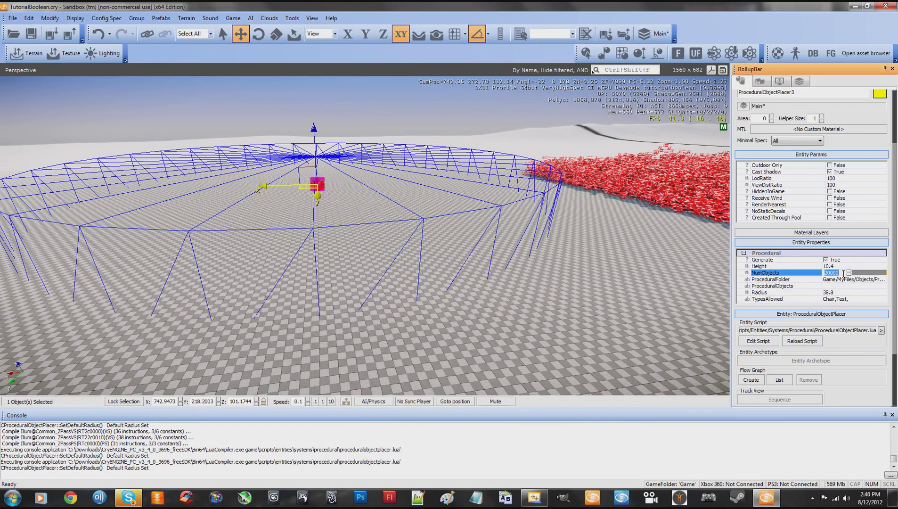
text(10)
click(822, 341)
right_drag(444, 332, 470, 280)
key(w)
key(a)
key(s)
key(s)
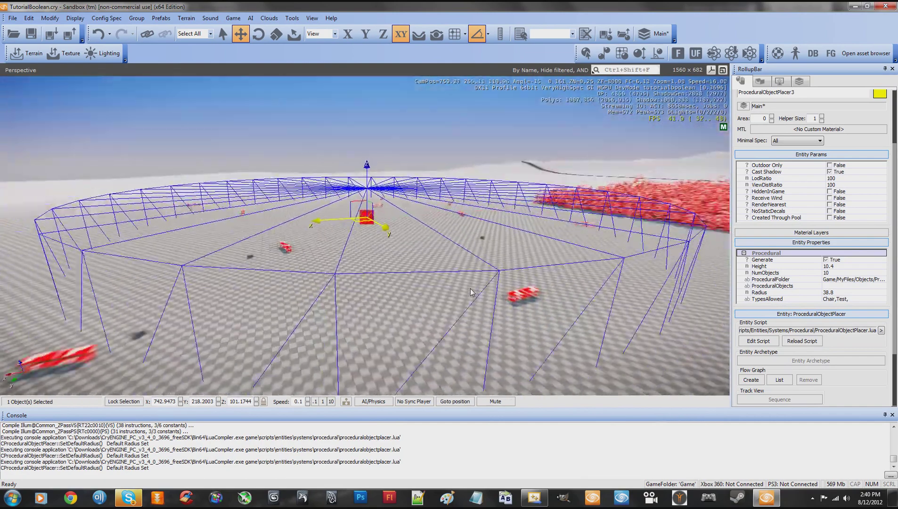
Switch to Skype, send the reply "yes lol i remeber" in the open chat, and shift the chat window slightly.
click(129, 497)
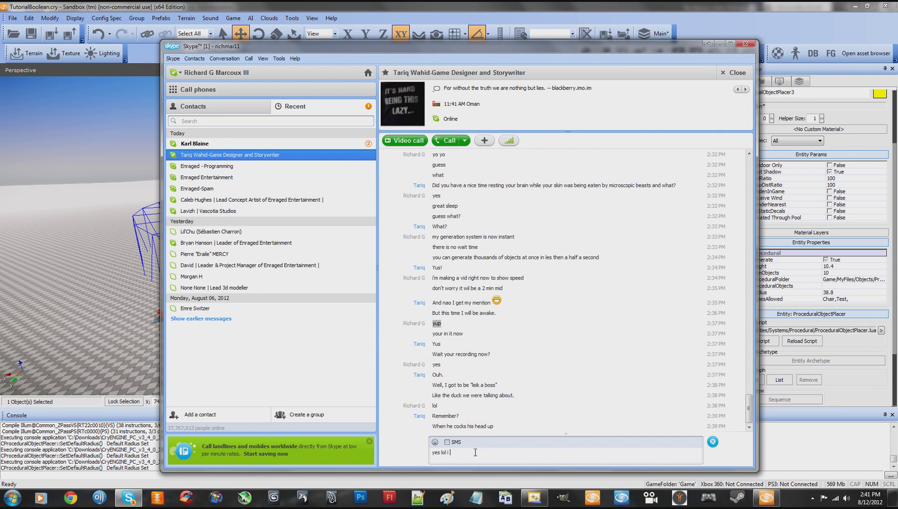
text(eber)
key(Return)
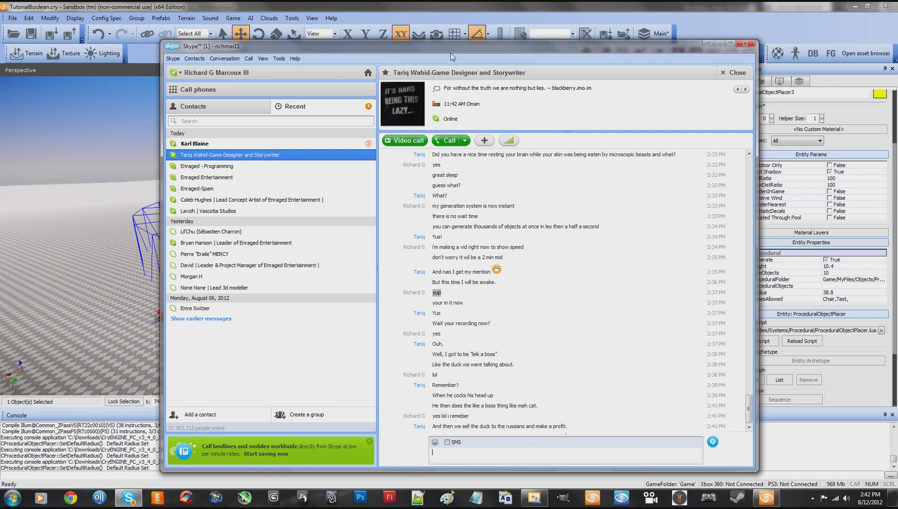
drag(453, 46, 414, 32)
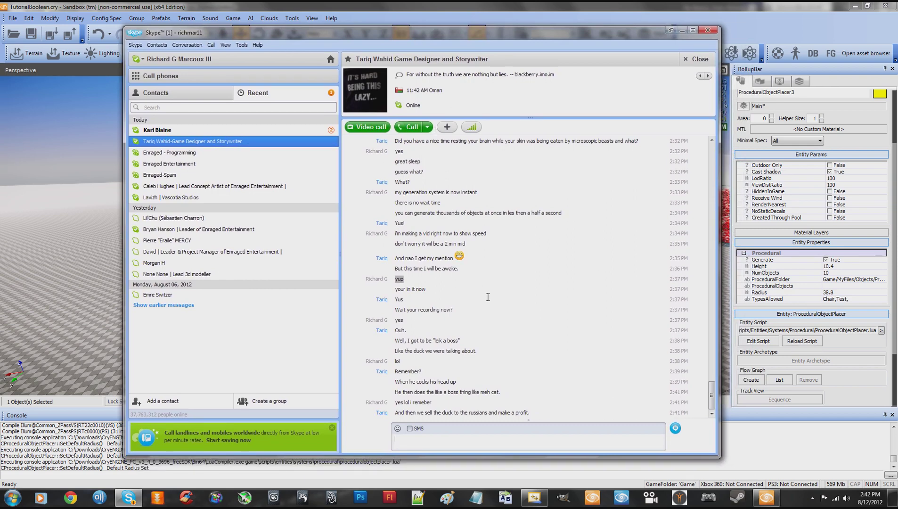